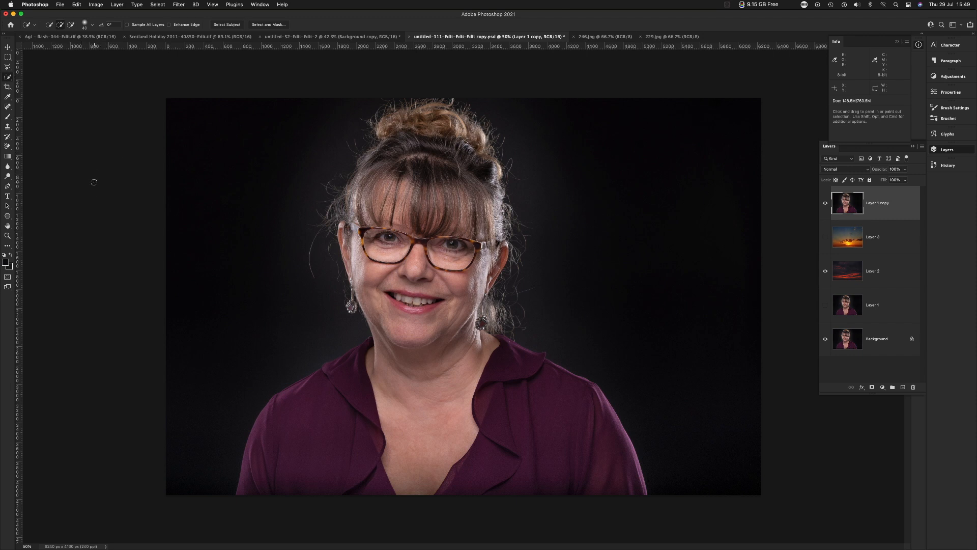
Step: Erase the dark backdrop around the woman on Layer 1 copy using the Background Eraser with one-time colour sampling
left_click(8, 148)
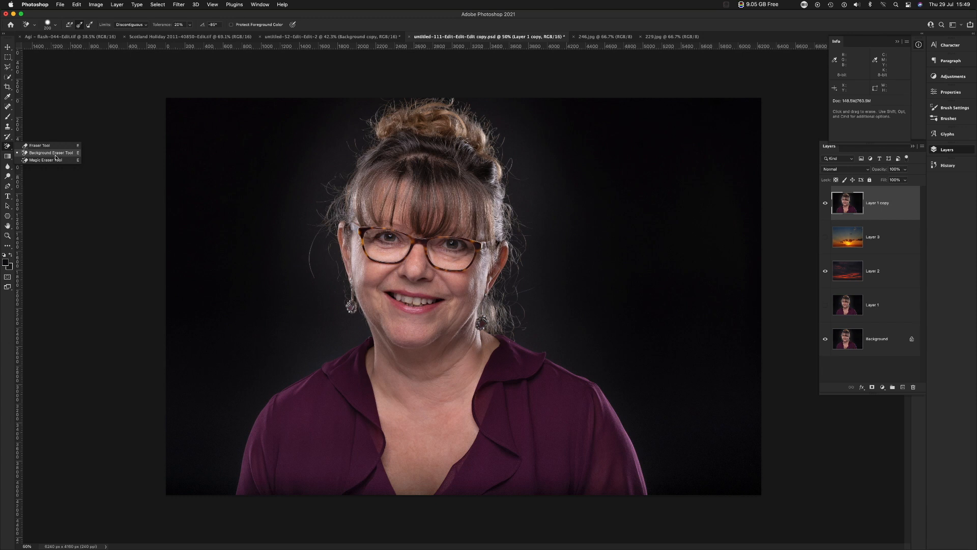
left_click(55, 157)
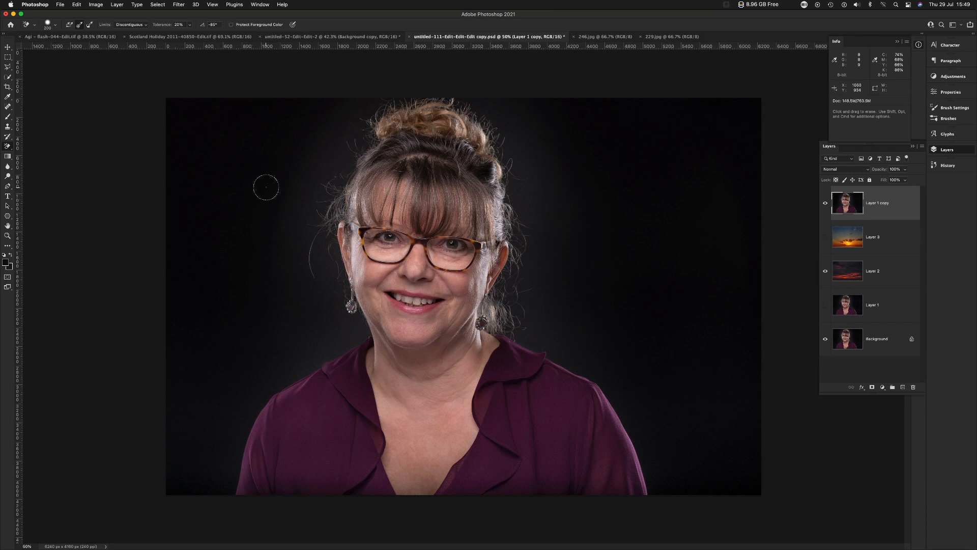
left_click(79, 26)
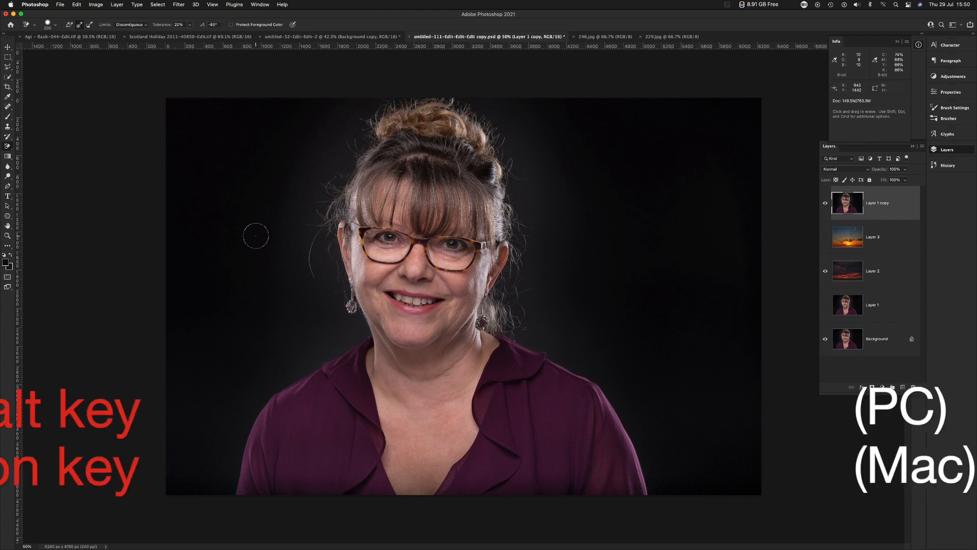
key("alt")
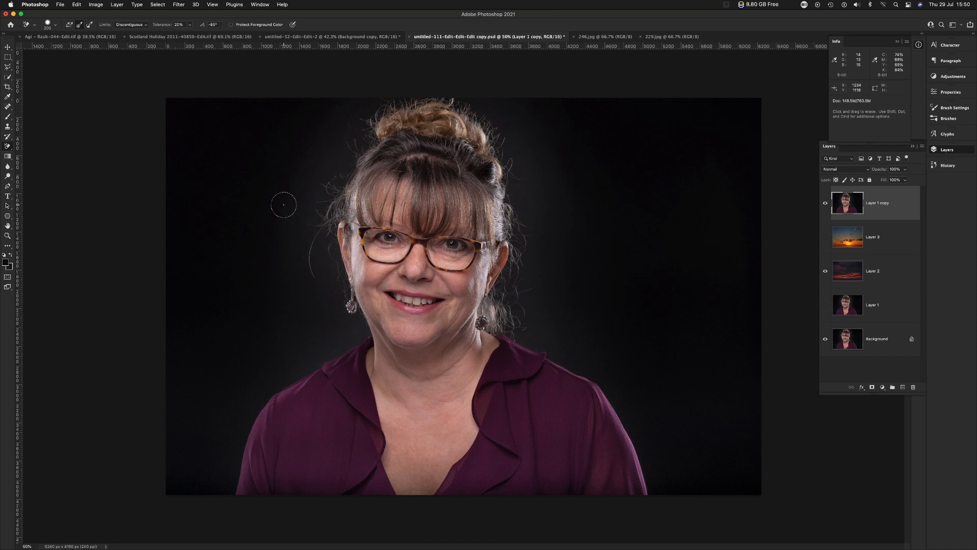
mouse_move(283, 206)
left_mouse_down()
mouse_move(330, 205)
mouse_move(308, 212)
mouse_move(328, 236)
mouse_move(313, 241)
mouse_move(331, 250)
mouse_move(312, 255)
mouse_move(331, 264)
mouse_move(317, 275)
mouse_move(331, 273)
mouse_move(340, 317)
mouse_move(360, 336)
mouse_move(338, 353)
mouse_move(333, 335)
mouse_move(336, 347)
mouse_move(318, 365)
mouse_move(302, 356)
mouse_move(300, 374)
mouse_move(283, 371)
mouse_move(277, 391)
mouse_move(258, 389)
mouse_move(261, 403)
mouse_move(245, 402)
mouse_move(225, 499)
mouse_move(224, 435)
mouse_move(210, 480)
mouse_move(224, 414)
mouse_move(322, 321)
mouse_move(301, 240)
mouse_move(319, 198)
mouse_move(341, 175)
mouse_move(356, 124)
mouse_move(365, 133)
mouse_move(379, 106)
mouse_move(402, 104)
mouse_move(340, 106)
mouse_move(329, 161)
mouse_move(348, 132)
mouse_move(410, 96)
mouse_move(453, 101)
mouse_move(495, 125)
mouse_move(489, 111)
mouse_move(501, 115)
mouse_move(500, 104)
mouse_move(512, 161)
mouse_move(532, 178)
mouse_move(520, 217)
mouse_move(533, 240)
mouse_move(528, 254)
mouse_move(522, 230)
mouse_move(524, 270)
mouse_move(519, 256)
mouse_move(503, 282)
mouse_move(524, 284)
mouse_move(525, 336)
mouse_move(592, 377)
mouse_move(560, 336)
mouse_move(582, 338)
mouse_move(547, 313)
mouse_move(621, 360)
mouse_move(532, 297)
mouse_move(620, 356)
mouse_move(628, 374)
mouse_move(560, 300)
mouse_move(636, 405)
mouse_move(618, 387)
mouse_move(661, 492)
mouse_move(598, 329)
mouse_move(542, 269)
mouse_move(560, 224)
mouse_move(562, 262)
mouse_move(561, 247)
mouse_move(559, 258)
mouse_move(550, 247)
mouse_move(560, 249)
mouse_move(565, 312)
mouse_move(545, 280)
mouse_move(551, 306)
left_mouse_up()
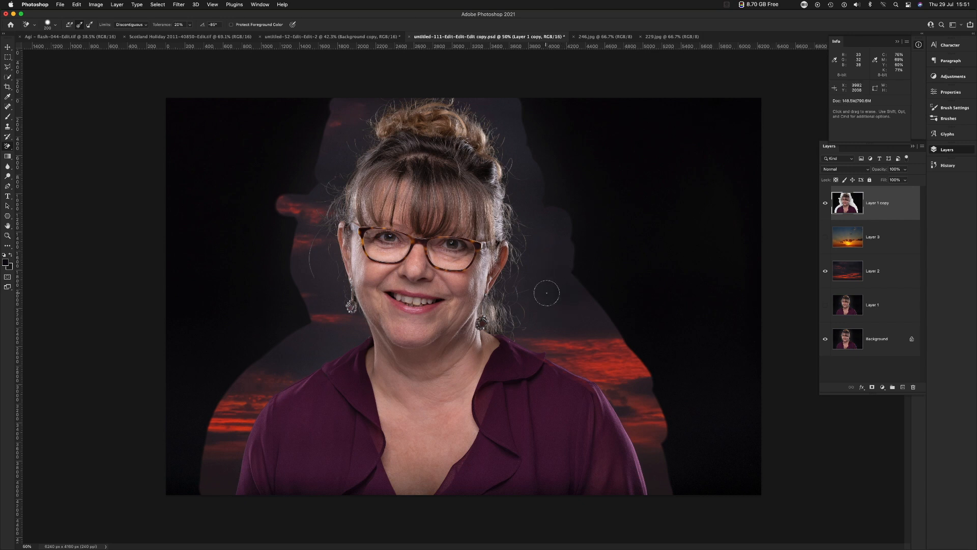
Step: Inspect the cut-out's hair edges up close against the Layer 3 sunset and the Layer 2 red sky
left_click(825, 238)
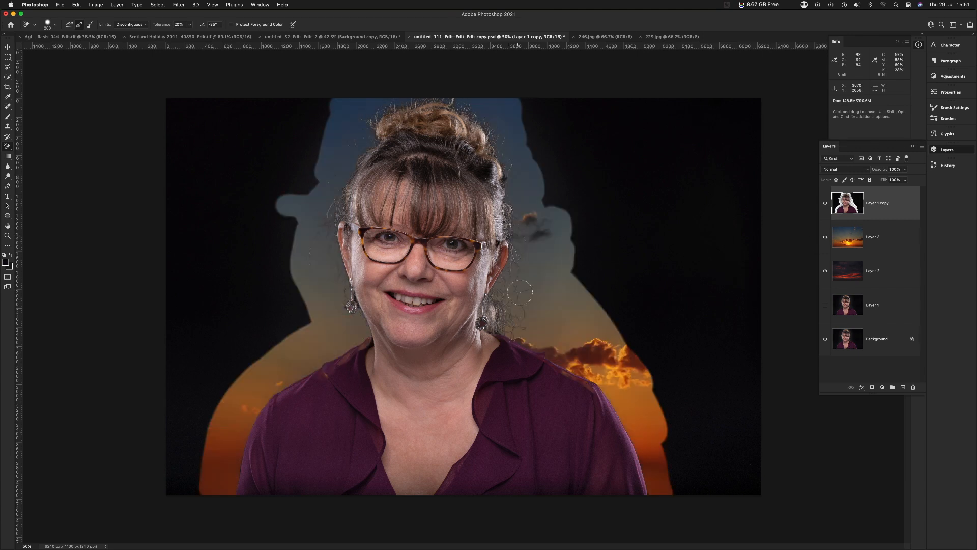
key("super+space")
left_click_drag(513, 292, 563, 295)
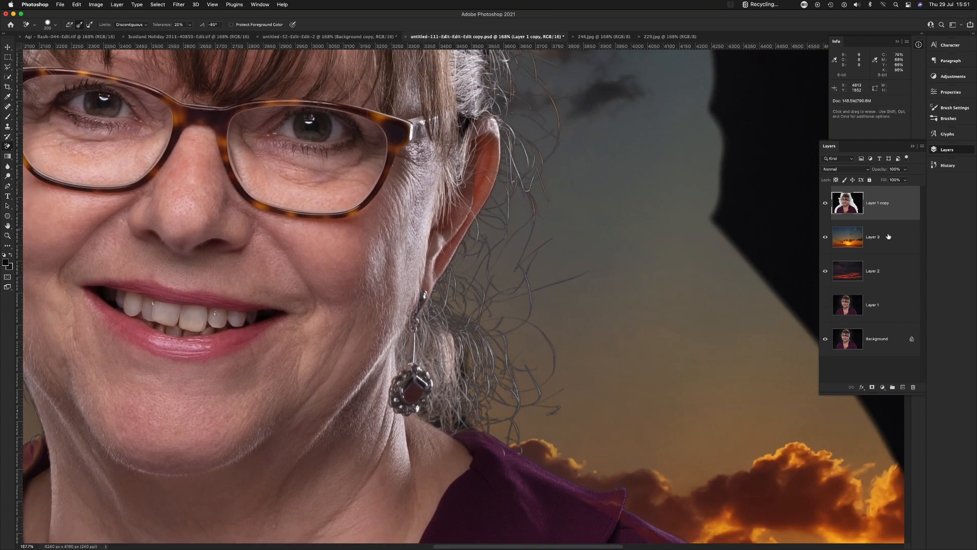
left_click(826, 240)
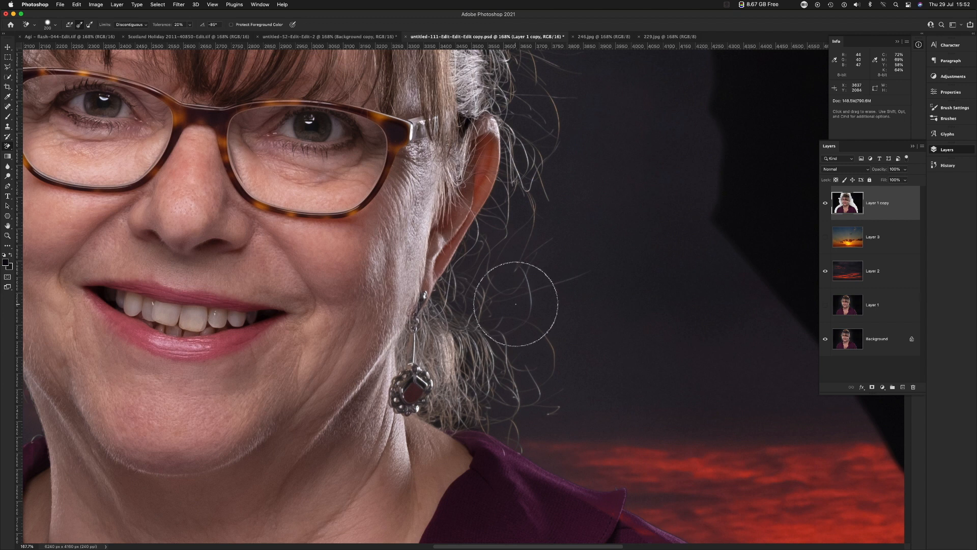
scroll(515, 304, "down", 5)
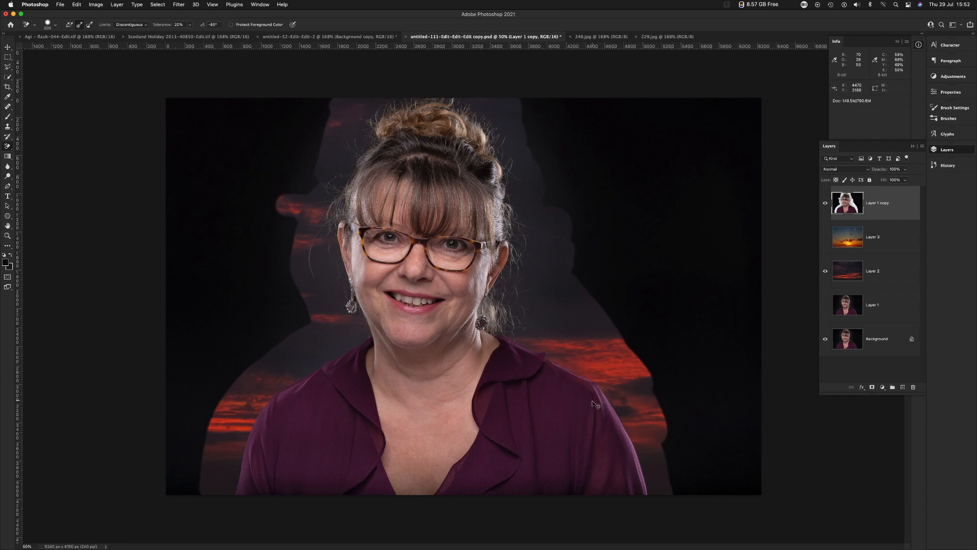
Step: Undo the erasing and erase the backdrop again beside the hair, neck and shoulder on the portrait's left side
key("super+z")
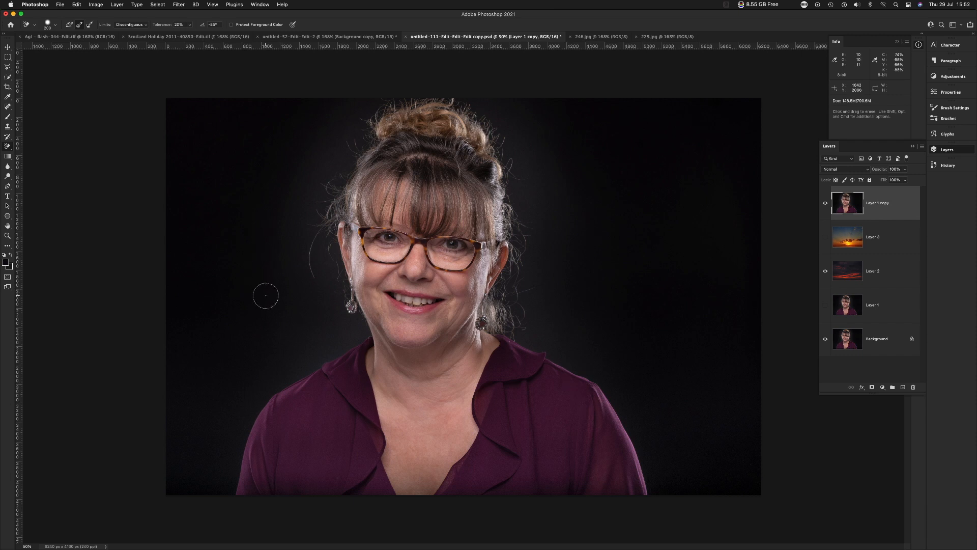
mouse_move(280, 277)
left_mouse_down()
mouse_move(340, 267)
mouse_move(293, 264)
mouse_move(337, 253)
mouse_move(292, 245)
mouse_move(329, 238)
mouse_move(290, 227)
mouse_move(336, 220)
mouse_move(296, 205)
mouse_move(334, 205)
left_mouse_up()
mouse_move(315, 189)
left_mouse_down()
mouse_move(309, 178)
mouse_move(326, 173)
mouse_move(337, 186)
left_mouse_up()
mouse_move(286, 321)
left_mouse_down()
mouse_move(305, 298)
mouse_move(334, 285)
mouse_move(342, 293)
mouse_move(335, 283)
mouse_move(307, 293)
mouse_move(347, 297)
mouse_move(318, 299)
mouse_move(357, 310)
mouse_move(326, 312)
mouse_move(374, 333)
mouse_move(346, 324)
mouse_move(356, 344)
mouse_move(319, 328)
mouse_move(334, 352)
mouse_move(303, 340)
mouse_move(312, 365)
mouse_move(287, 349)
mouse_move(295, 373)
left_mouse_up()
Step: Try to erase the backdrop above the portrait's right shoulder, letting the eraser run over the blouse
mouse_move(543, 322)
left_mouse_down()
mouse_move(534, 349)
mouse_move(555, 305)
mouse_move(553, 381)
mouse_move(576, 329)
mouse_move(572, 356)
left_mouse_up()
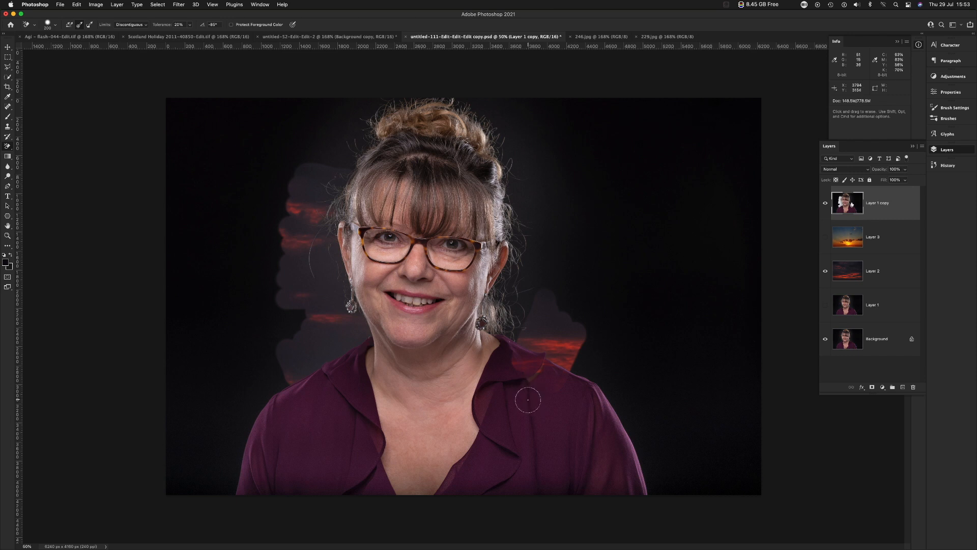
mouse_move(580, 316)
left_mouse_down()
mouse_move(526, 377)
mouse_move(522, 304)
mouse_move(578, 373)
mouse_move(536, 344)
mouse_move(560, 388)
left_mouse_up()
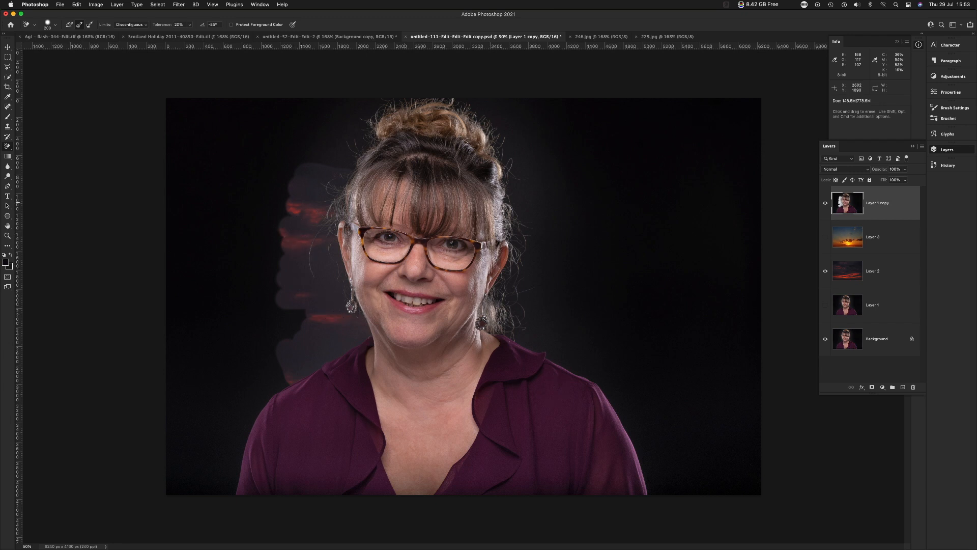
Step: Set the eraser tolerance to 9% and erase the backdrop beside the right neck, around the hair bun and along the right shoulder
left_click(190, 27)
mouse_move(578, 308)
left_mouse_down()
mouse_move(554, 368)
mouse_move(570, 310)
mouse_move(546, 354)
mouse_move(554, 313)
mouse_move(532, 350)
mouse_move(553, 307)
mouse_move(520, 345)
mouse_move(537, 306)
left_mouse_up()
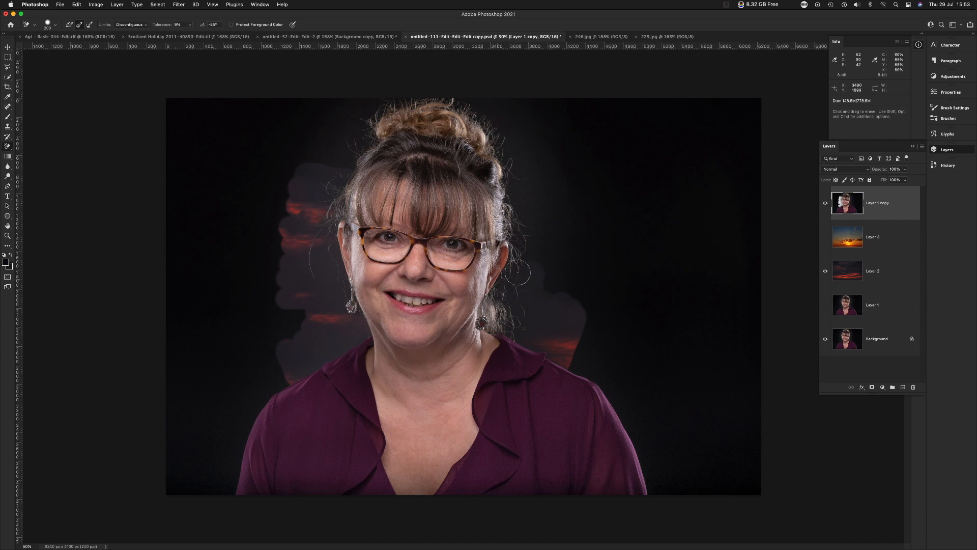
mouse_move(516, 232)
left_mouse_down()
mouse_move(531, 199)
mouse_move(516, 200)
mouse_move(504, 174)
mouse_move(537, 170)
mouse_move(512, 172)
mouse_move(528, 157)
mouse_move(504, 164)
mouse_move(521, 132)
mouse_move(500, 147)
mouse_move(509, 110)
mouse_move(484, 118)
mouse_move(487, 96)
mouse_move(473, 94)
mouse_move(464, 110)
mouse_move(454, 100)
mouse_move(386, 97)
mouse_move(375, 114)
mouse_move(353, 108)
mouse_move(375, 140)
mouse_move(336, 127)
mouse_move(354, 163)
mouse_move(314, 141)
mouse_move(356, 163)
mouse_move(315, 143)
mouse_move(352, 164)
mouse_move(308, 160)
mouse_move(324, 166)
left_mouse_up()
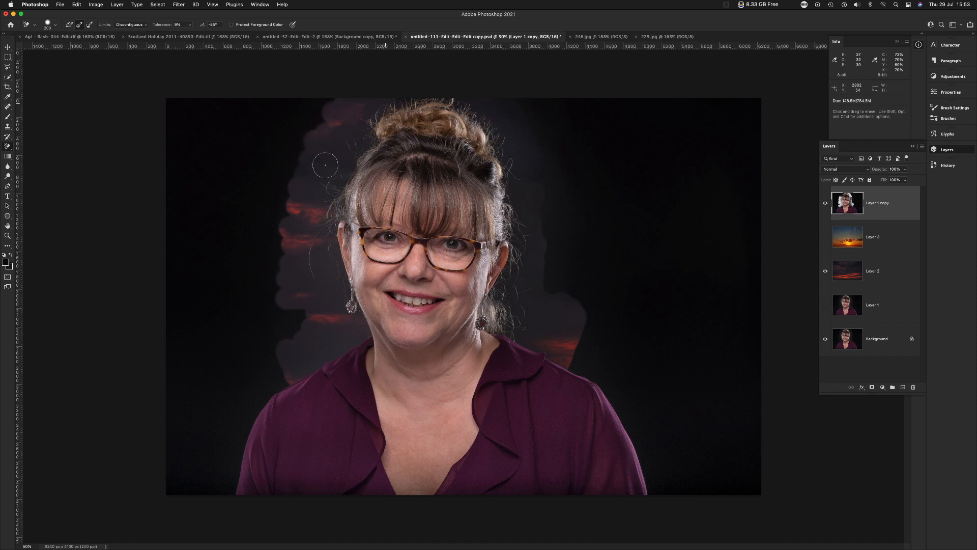
mouse_move(575, 330)
left_mouse_down()
mouse_move(593, 365)
mouse_move(588, 330)
mouse_move(576, 378)
mouse_move(604, 349)
mouse_move(595, 386)
mouse_move(618, 360)
mouse_move(608, 400)
mouse_move(629, 371)
left_mouse_up()
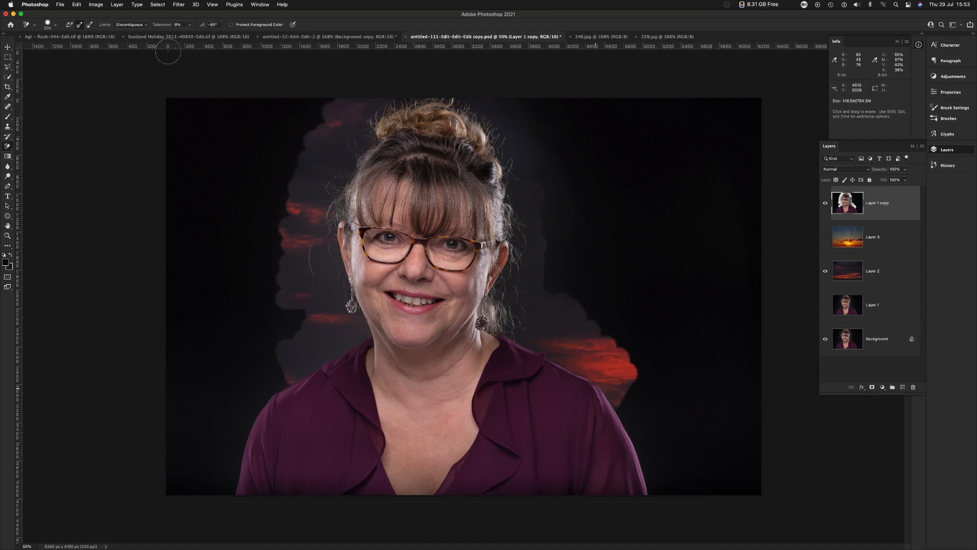
Step: Try a 43% tolerance by erasing along the right shoulder and across the blouse, and undo the stroke
left_click(191, 26)
mouse_move(642, 384)
left_mouse_down()
mouse_move(601, 425)
mouse_move(551, 385)
mouse_move(522, 408)
mouse_move(508, 448)
left_mouse_up()
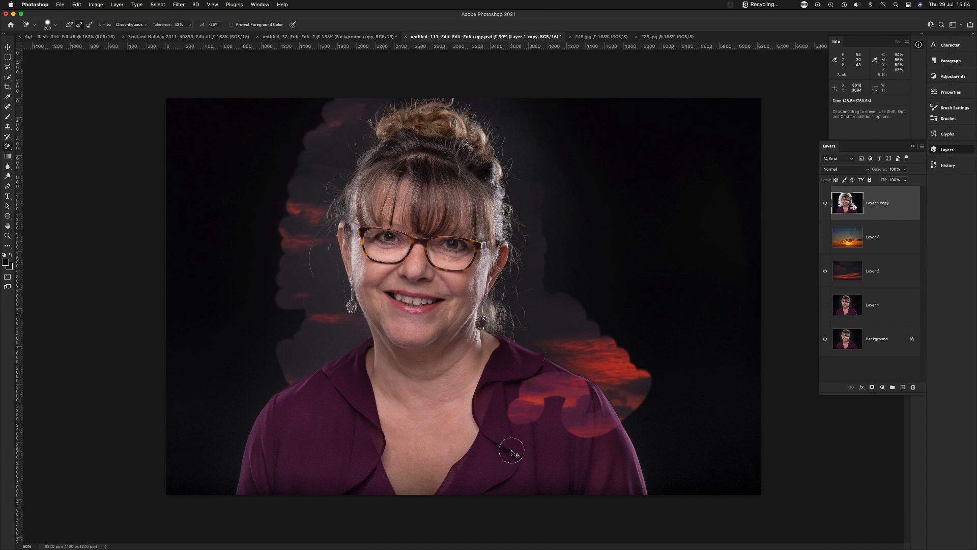
key("super+z")
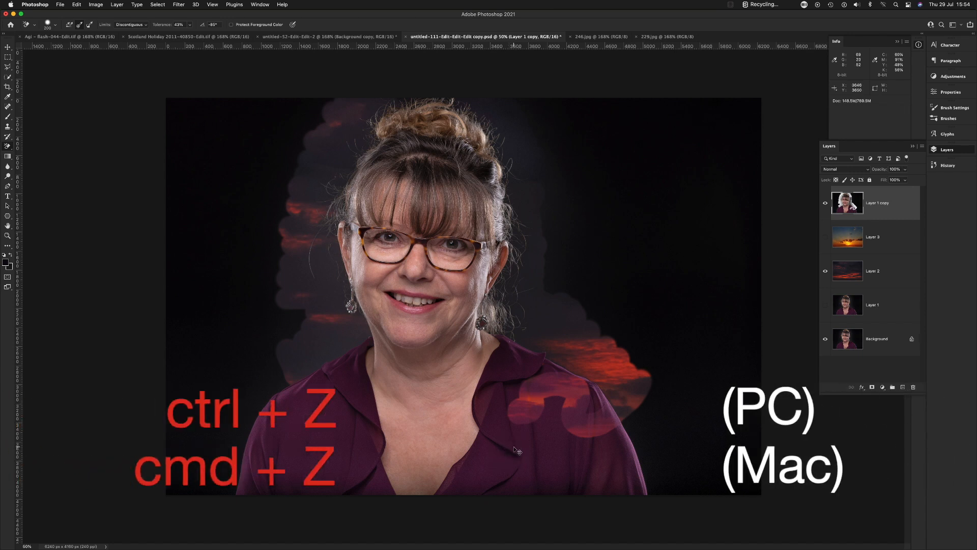
Step: Set the eraser tolerance to 13% and erase the backdrop down along the outside of both sleeves
left_click(191, 27)
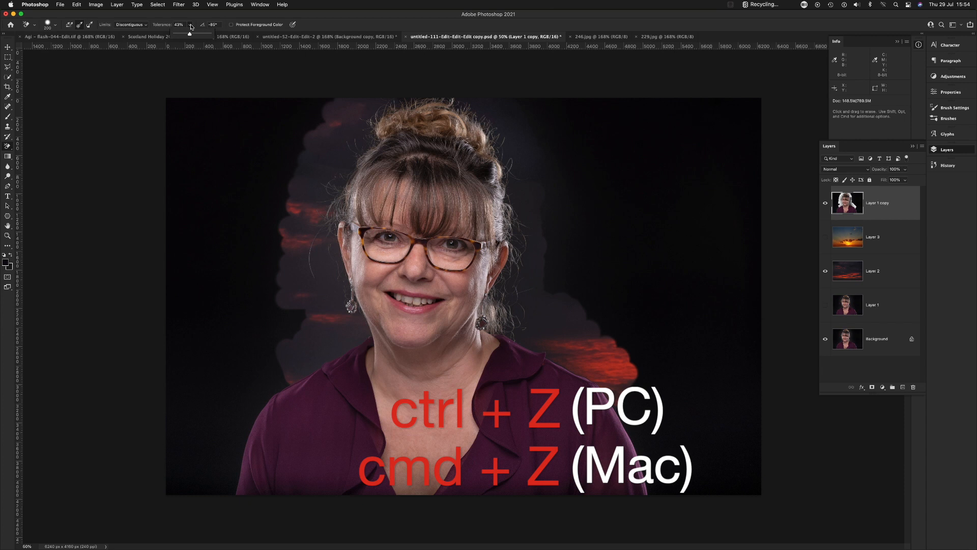
left_click_drag(182, 35, 180, 34)
mouse_move(631, 381)
left_mouse_down()
mouse_move(633, 402)
mouse_move(618, 414)
mouse_move(638, 401)
left_mouse_up()
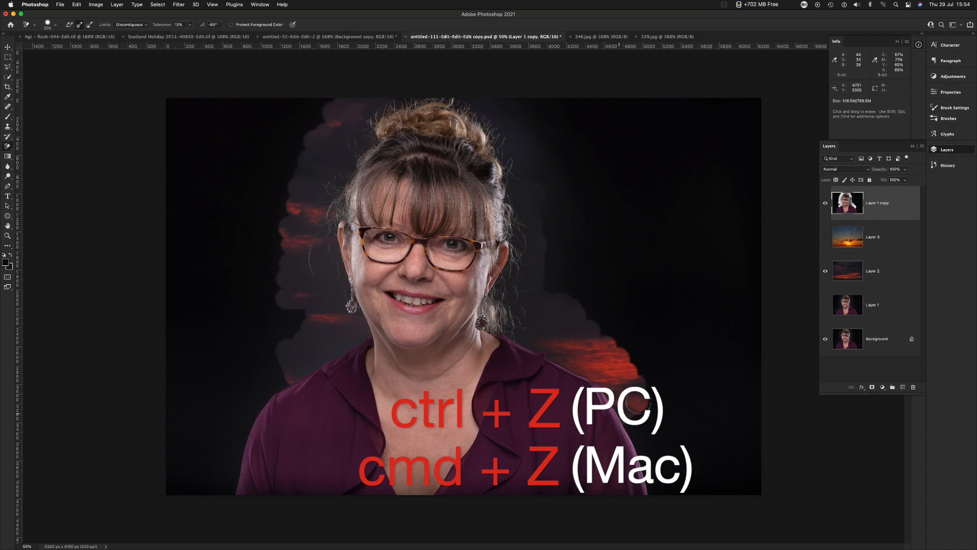
mouse_move(637, 438)
left_mouse_down()
mouse_move(657, 428)
mouse_move(646, 447)
mouse_move(657, 451)
mouse_move(643, 468)
mouse_move(667, 463)
mouse_move(647, 476)
mouse_move(673, 478)
mouse_move(645, 481)
left_mouse_up()
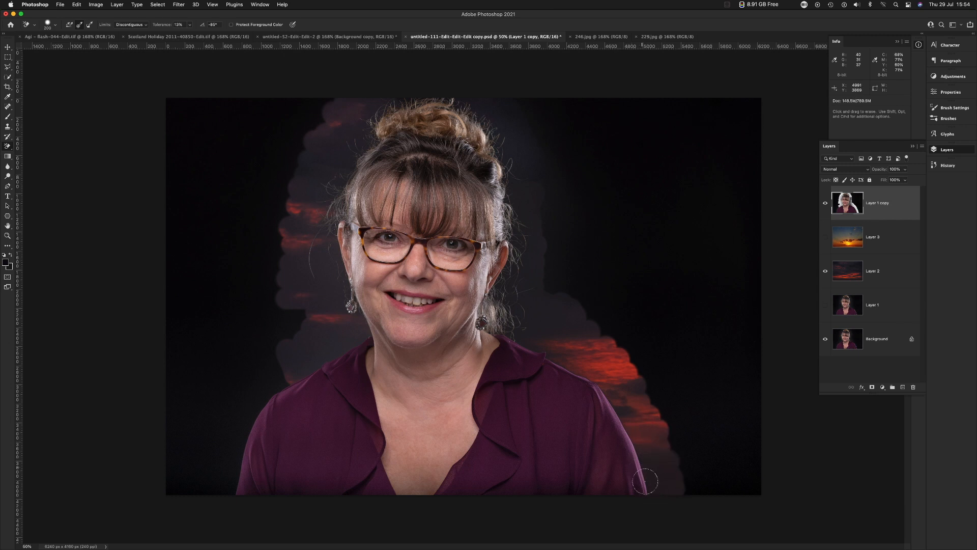
mouse_move(240, 371)
left_mouse_down()
mouse_move(262, 363)
mouse_move(281, 388)
mouse_move(262, 397)
mouse_move(244, 384)
mouse_move(245, 417)
mouse_move(236, 433)
mouse_move(224, 425)
mouse_move(232, 445)
mouse_move(217, 443)
mouse_move(231, 455)
left_mouse_up()
Step: Move Layer 1 copy below Layer 2, bring Layer 1 to the top of the stack and make it visible
left_click_drag(844, 223, 856, 312)
left_click_drag(872, 272, 864, 194)
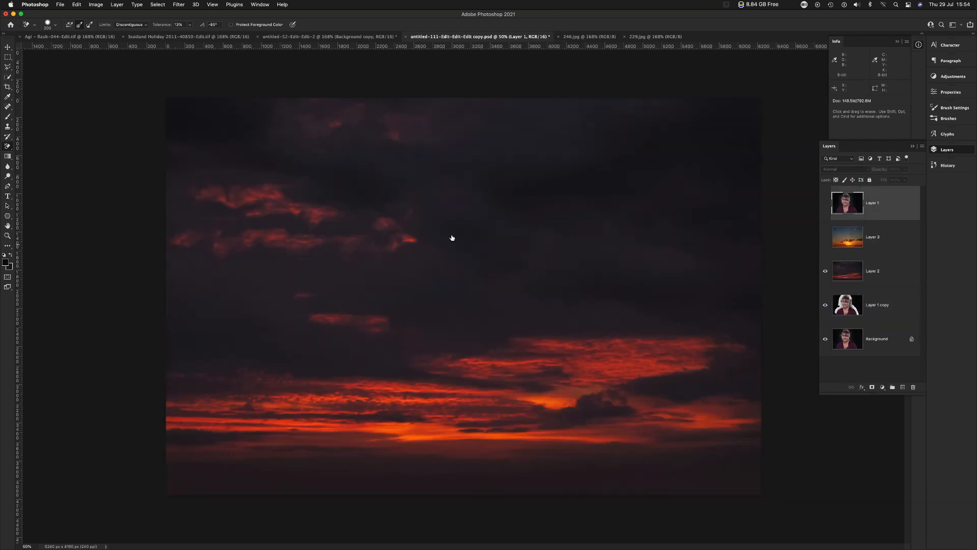
left_click(824, 208)
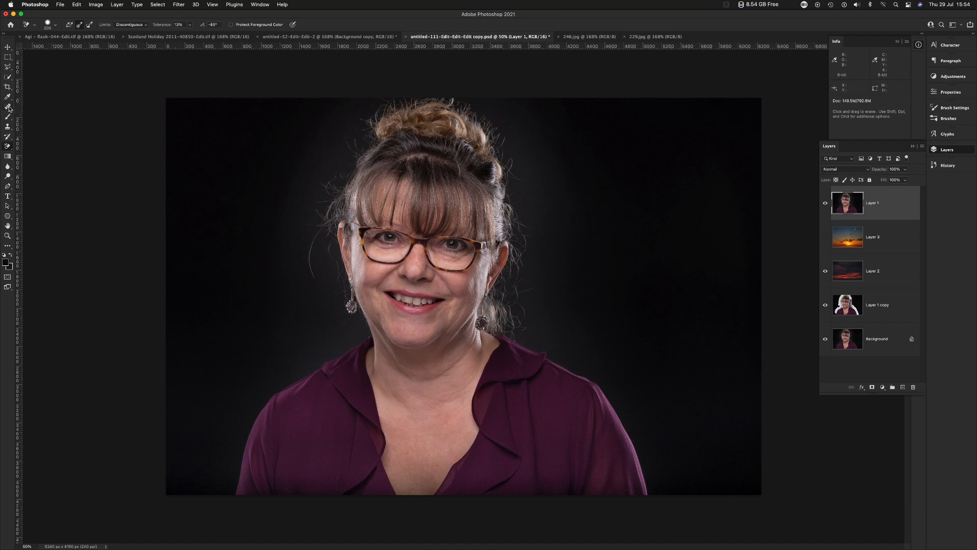
Step: Select the woman's hair, face and blouse on Layer 1 with the Quick Selection tool, subtracting the excess backdrop above her hair
left_click(9, 79)
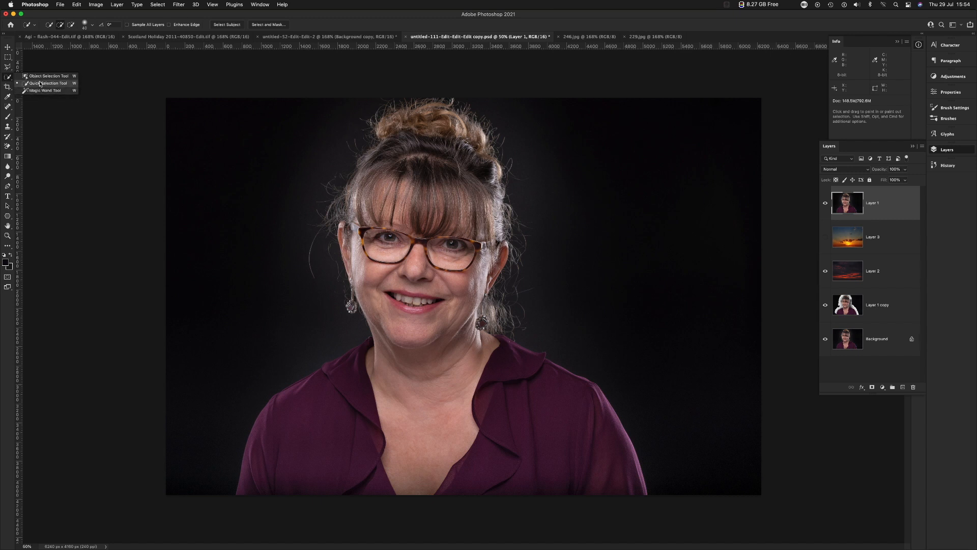
left_click(41, 91)
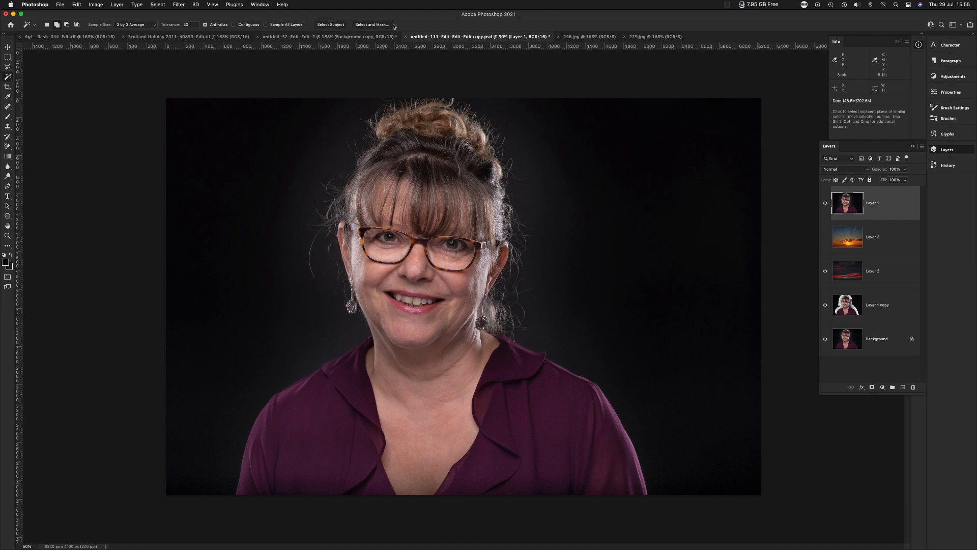
left_click(8, 77)
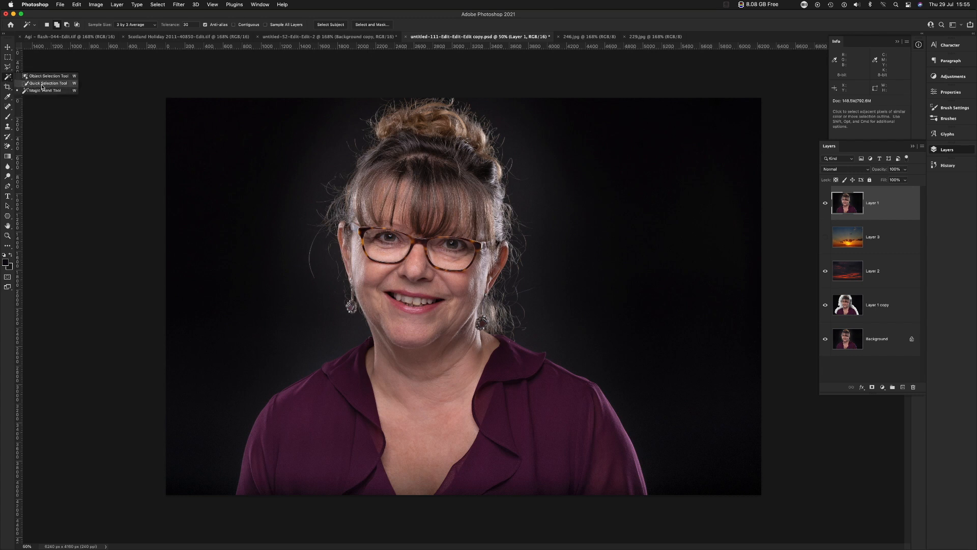
mouse_move(412, 142)
left_mouse_down()
mouse_move(436, 130)
mouse_move(460, 164)
left_mouse_up()
left_click_drag(480, 203, 411, 203)
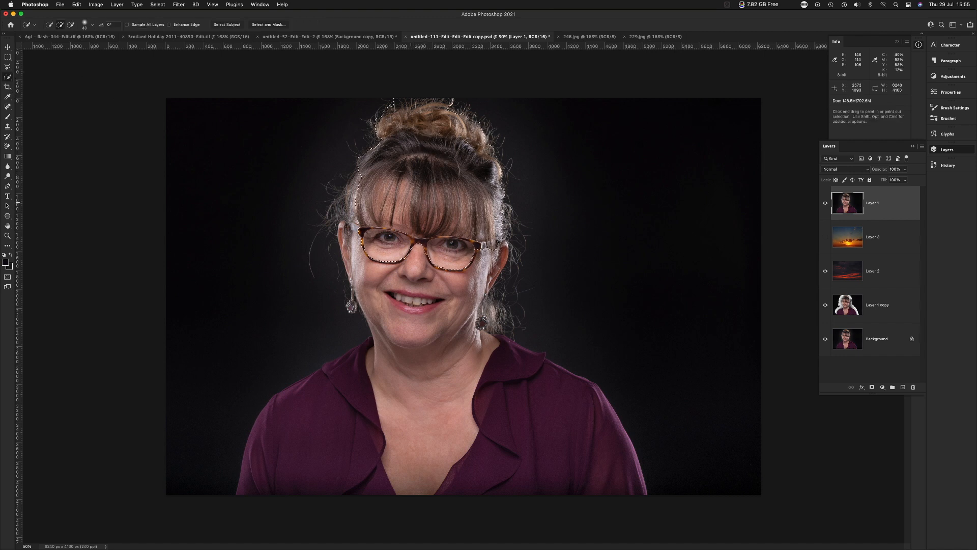
mouse_move(354, 257)
left_mouse_down()
mouse_move(387, 313)
mouse_move(443, 331)
mouse_move(520, 381)
mouse_move(557, 421)
left_mouse_up()
mouse_move(423, 401)
left_mouse_down()
mouse_move(352, 379)
mouse_move(324, 408)
left_mouse_up()
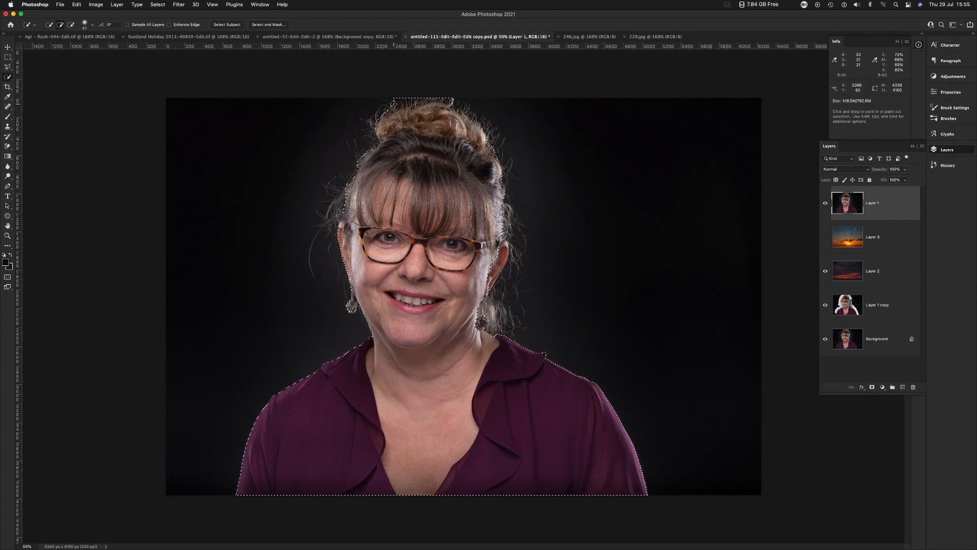
key("alt")
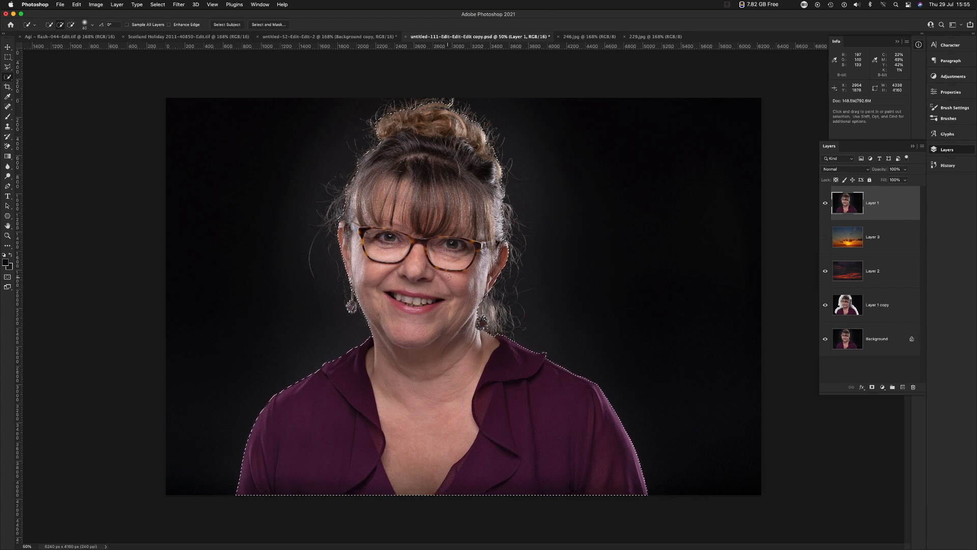
Step: Clear the manual selection and select the woman on Layer 1 automatically with Select Subject
key("super+d")
left_click(7, 78)
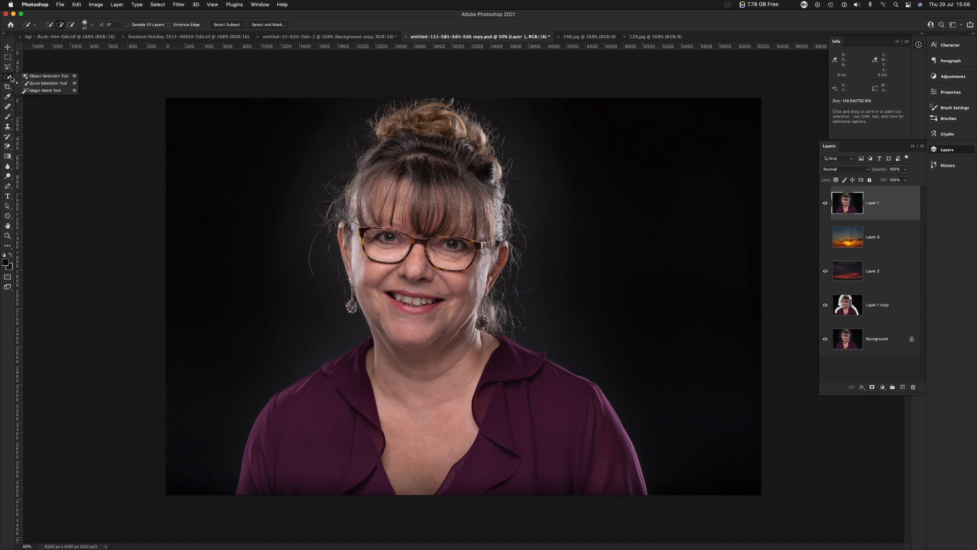
left_click(8, 78)
left_click(225, 25)
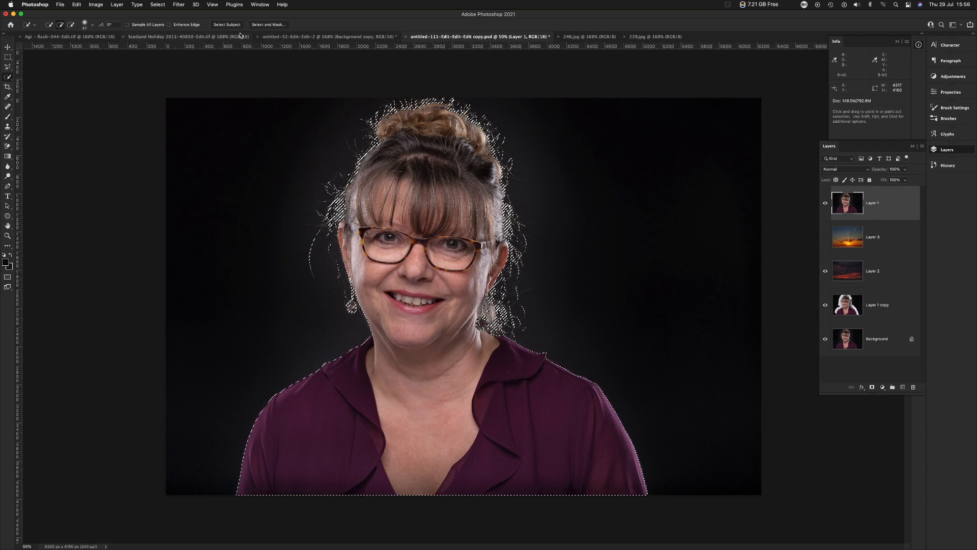
Step: Open the selection in Select and Mask with the On Layers view and apply Refine Hair
left_click(268, 26)
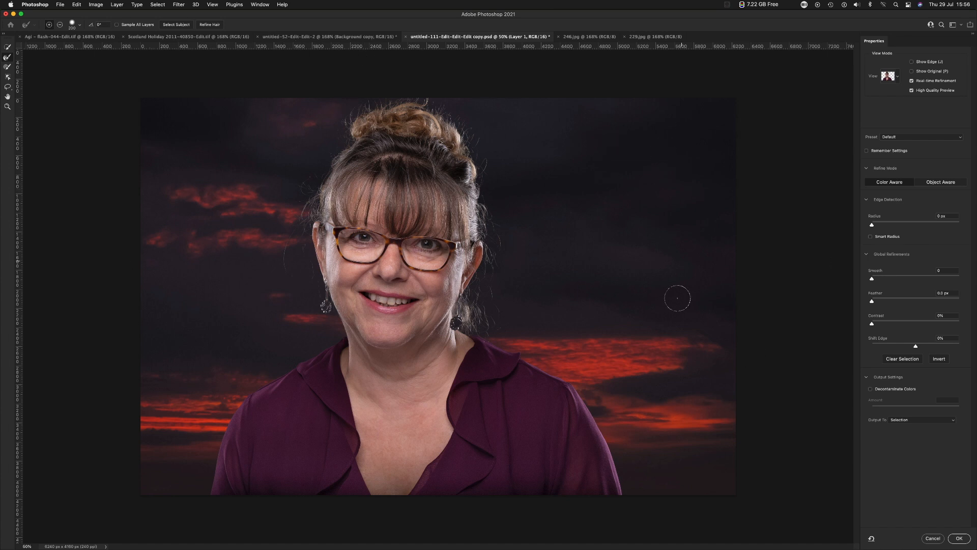
left_click(898, 78)
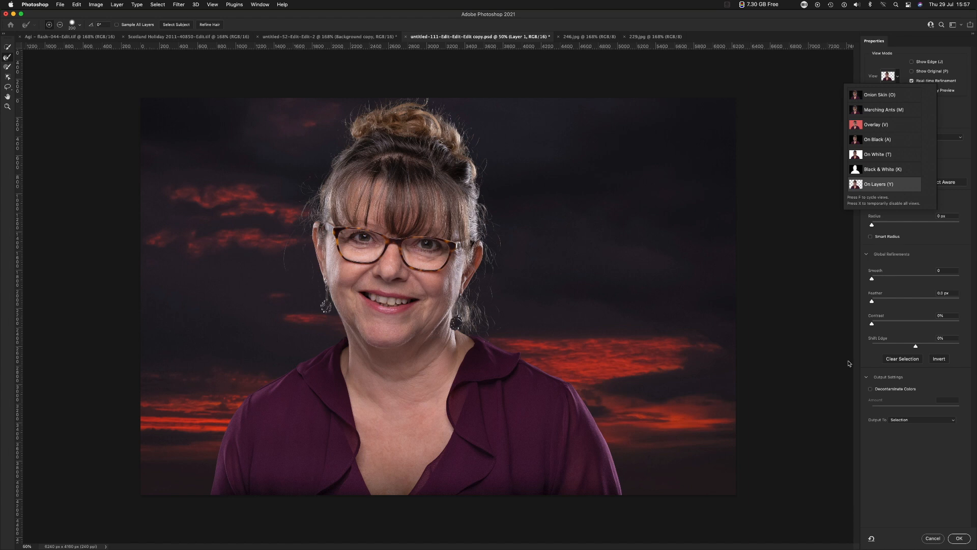
left_click(208, 25)
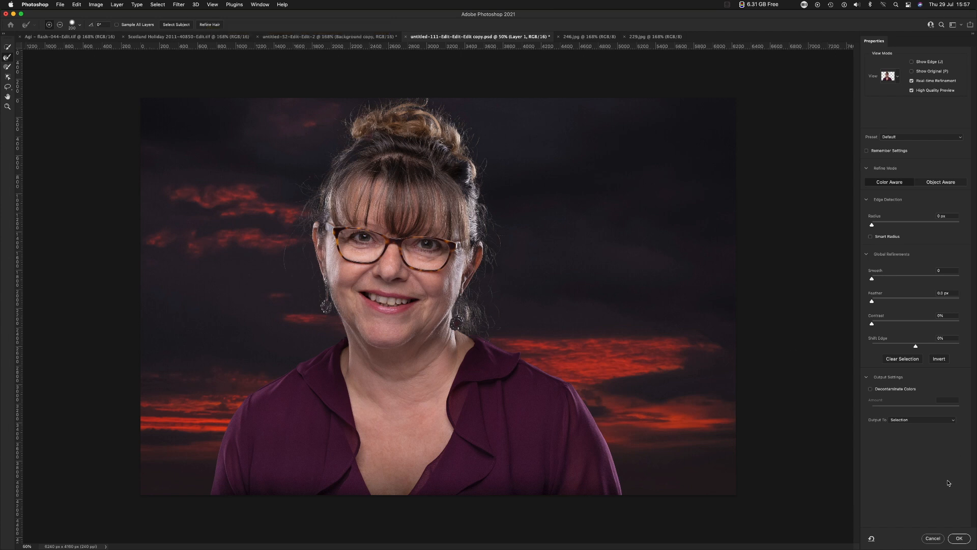
Step: Output the refined selection as a New Layer with Layer Mask
left_click(923, 420)
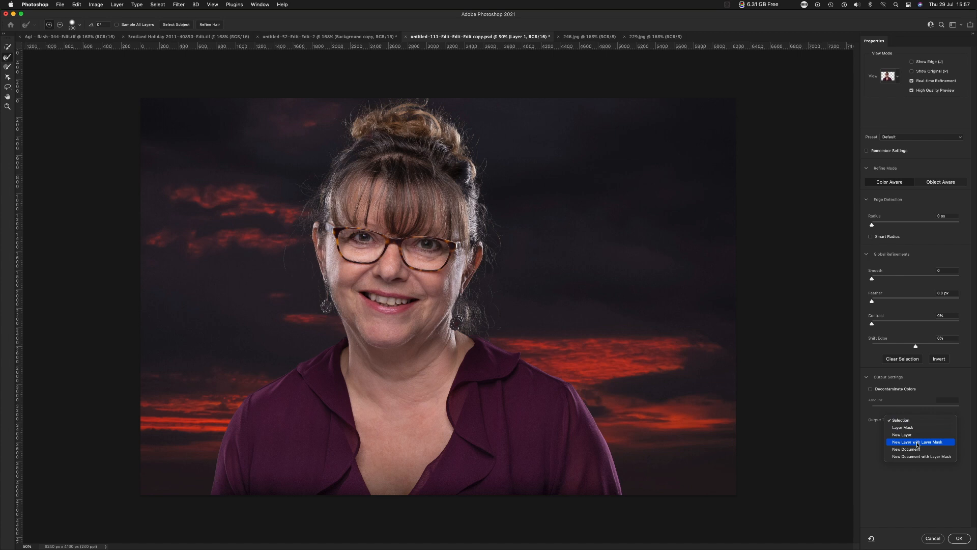
left_click(912, 444)
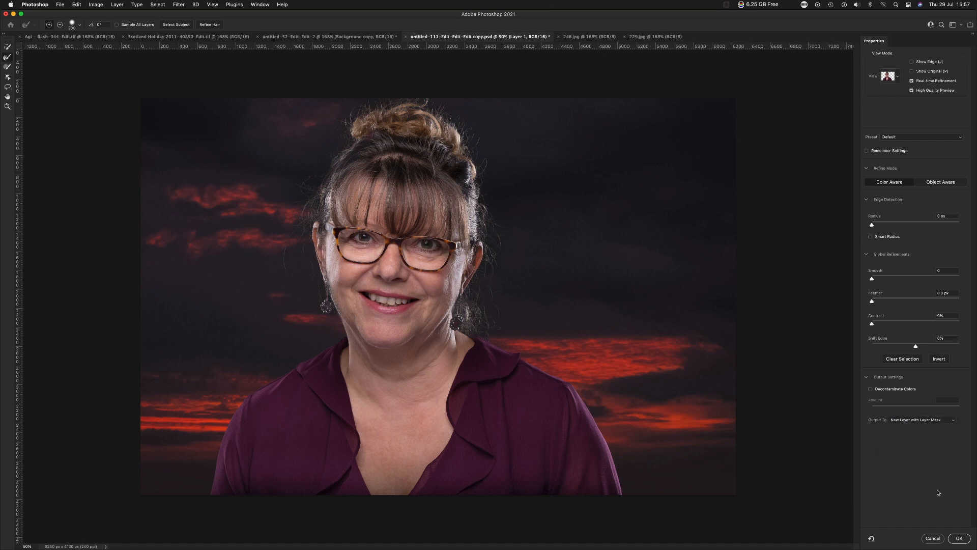
left_click(960, 539)
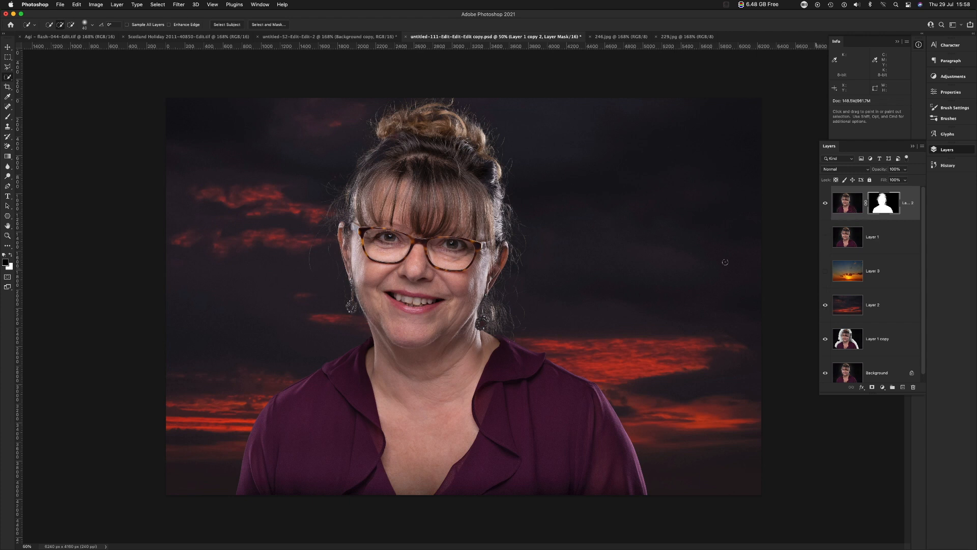
Step: Compare the masked portrait against the Layer 3 sunset and return to the Layer 2 red sky
left_click(826, 305)
left_click(826, 271)
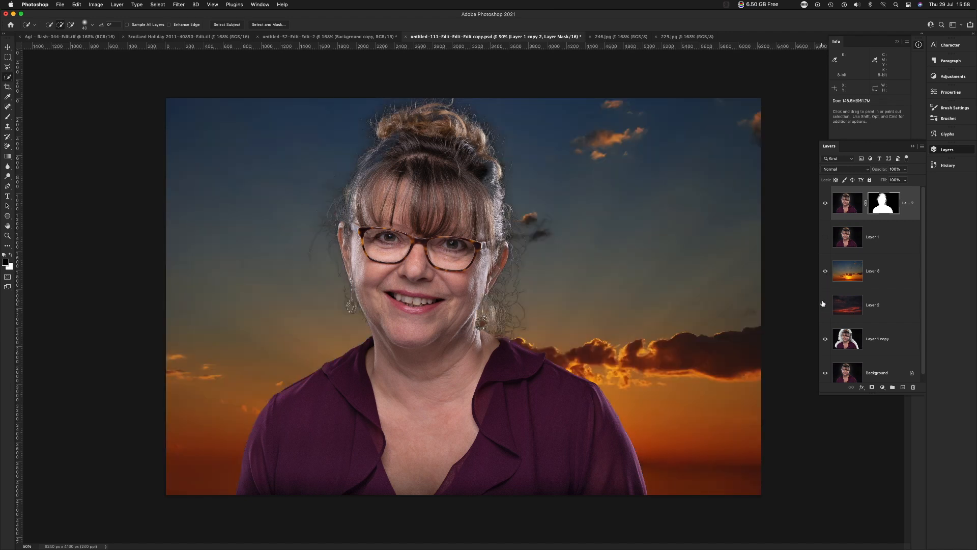
left_click(826, 305)
left_click(826, 271)
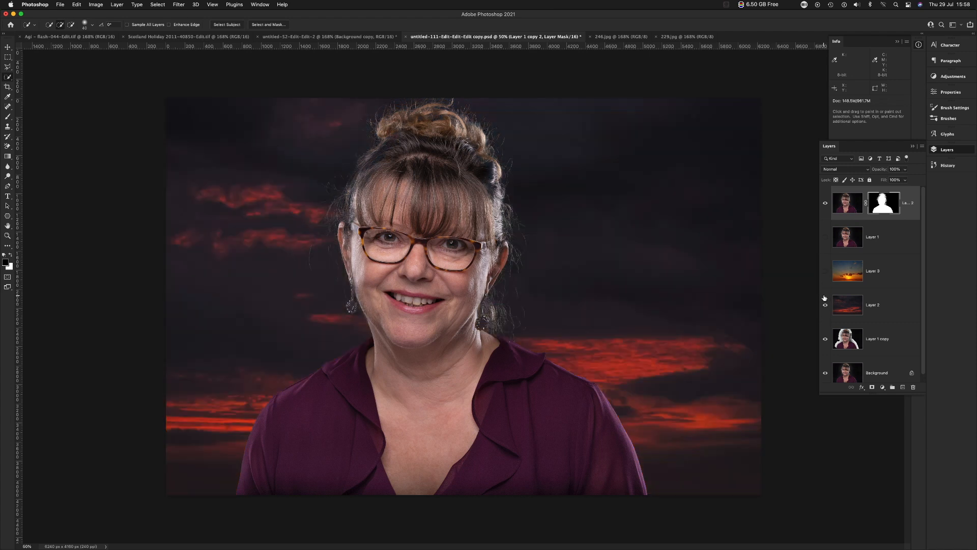